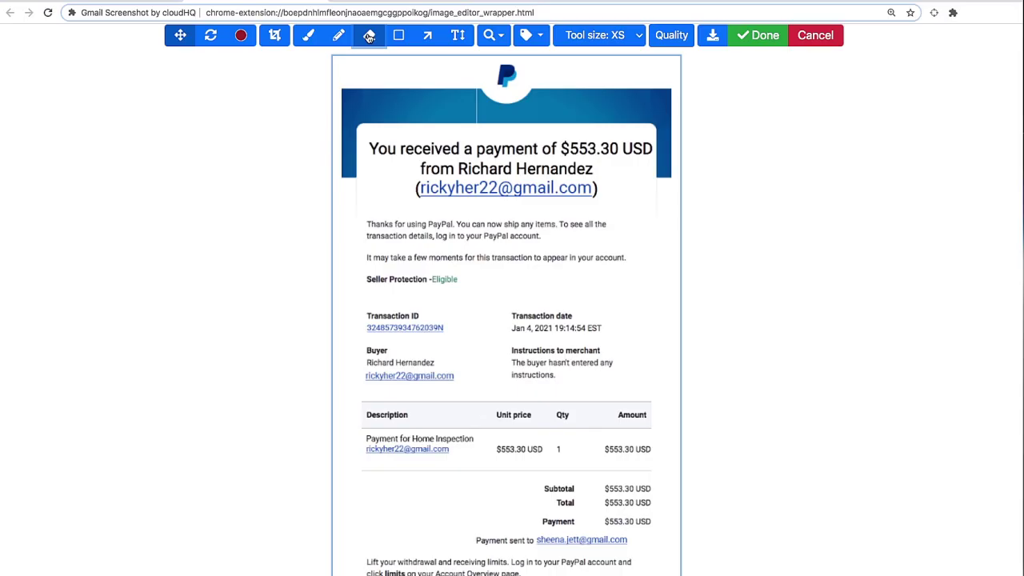
- Blur the payer's e-mail address in the heading and the transaction ID on the PayPal receipt screenshot
{"action": "left_click_drag", "start_coordinate": [417, 177], "coordinate": [596, 203]}
{"action": "left_click_drag", "start_coordinate": [361, 318], "coordinate": [451, 337]}
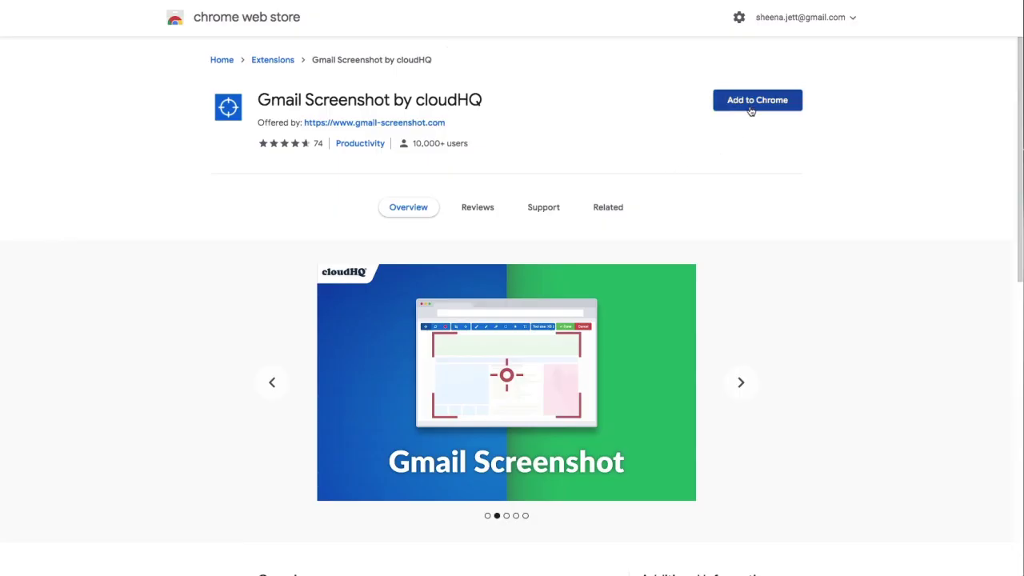
- Install the Gmail Screenshot by cloudHQ extension from the Chrome Web Store and pin it for quick access
{"action": "left_click", "coordinate": [752, 104]}
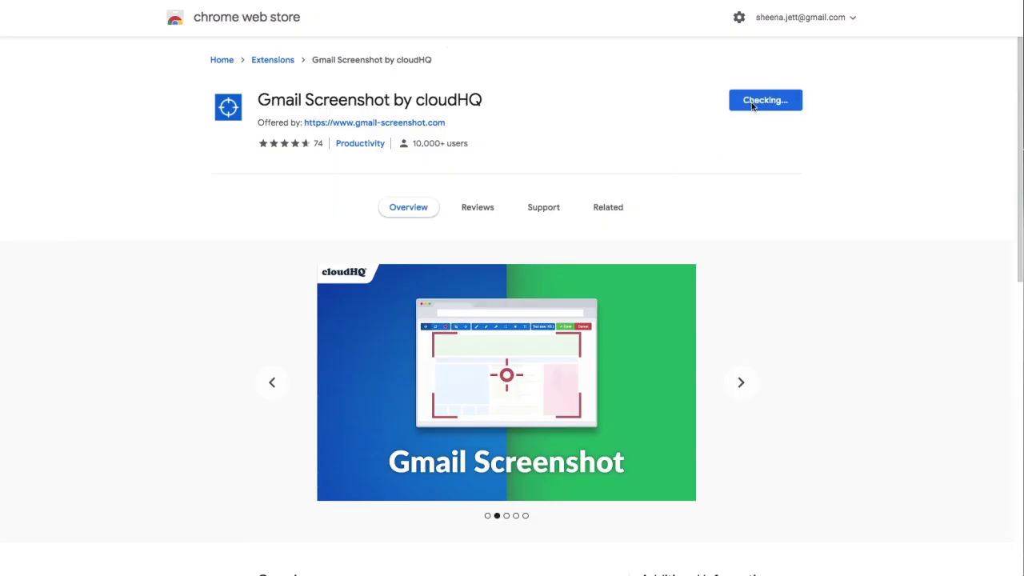
{"action": "left_click", "coordinate": [619, 132]}
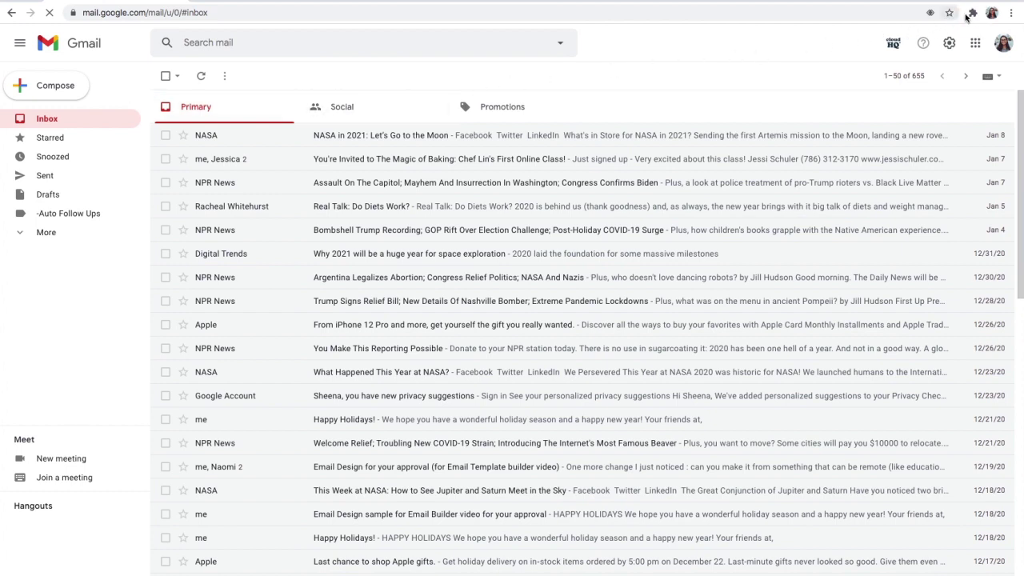
{"action": "left_click", "coordinate": [968, 13]}
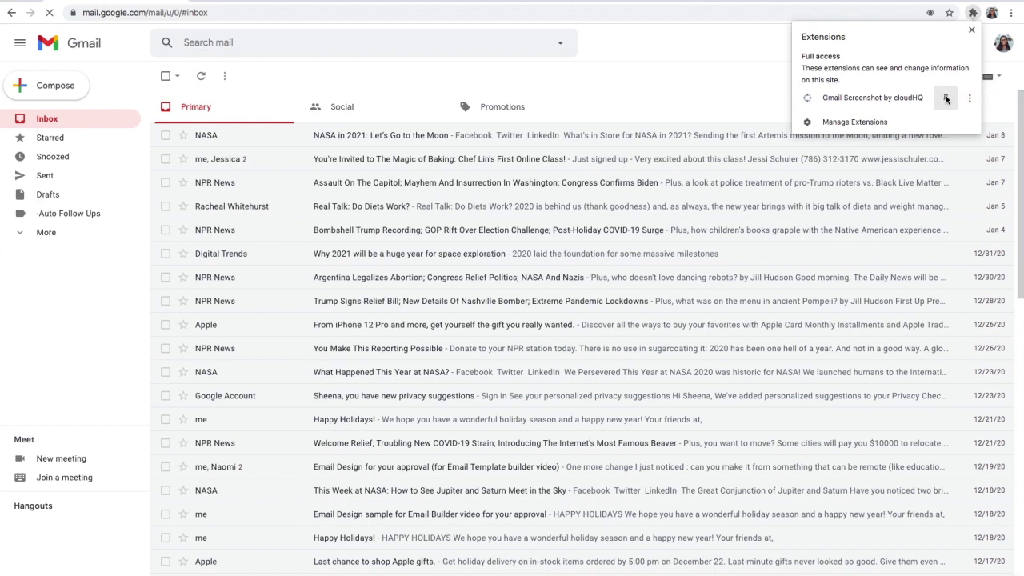
{"action": "left_click", "coordinate": [946, 98]}
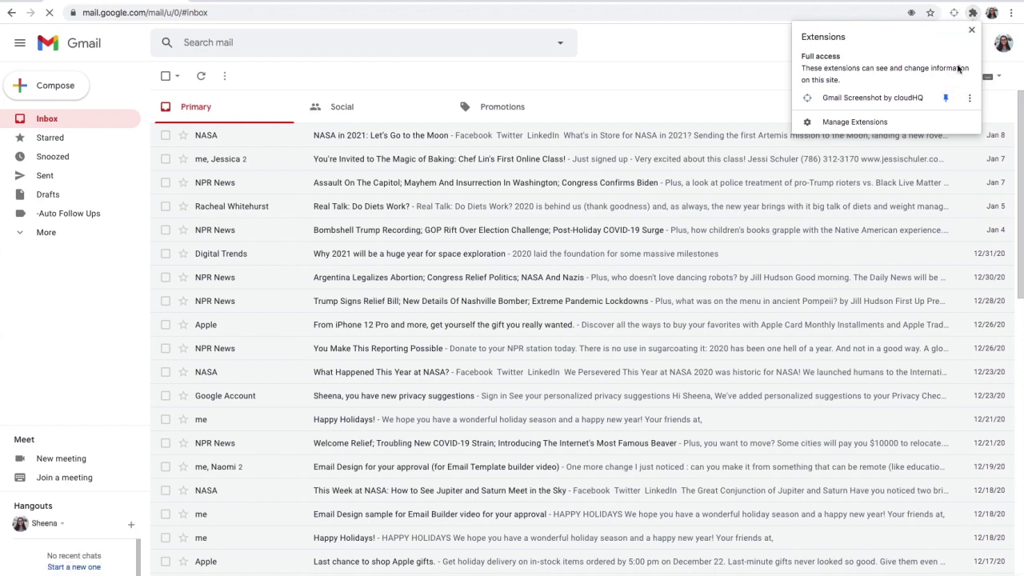
{"action": "left_click", "coordinate": [971, 30]}
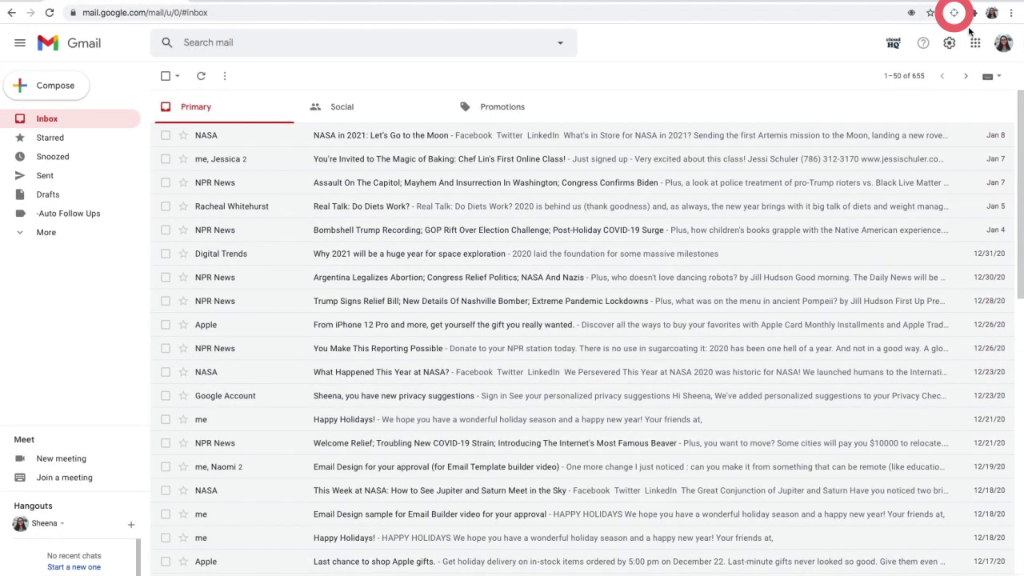
- Load the open house flyer as a local image in Gmail Screenshot and crop off its black border to about 1495 × 2142 pixels
{"action": "left_click", "coordinate": [954, 12]}
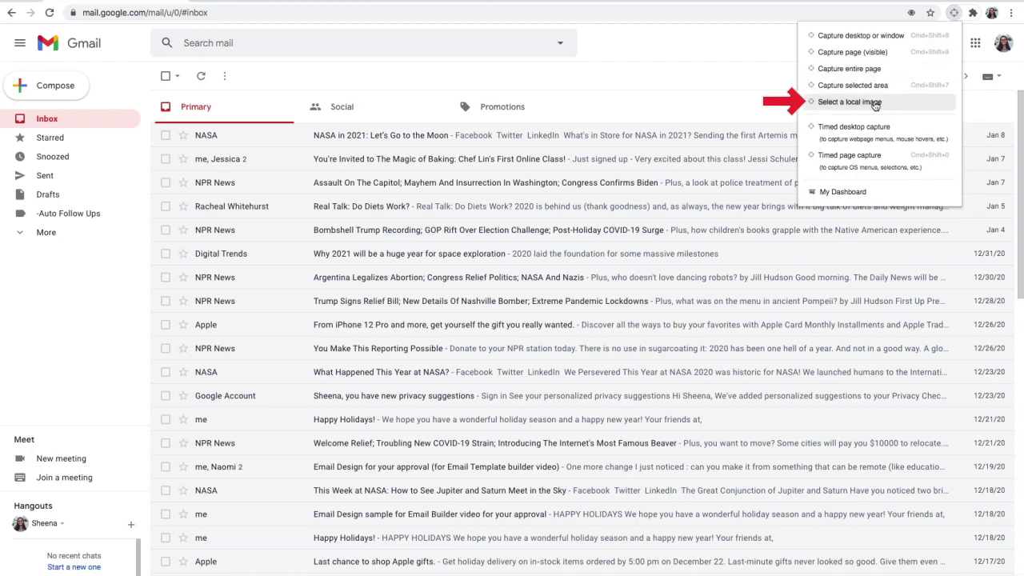
{"action": "left_click", "coordinate": [875, 104]}
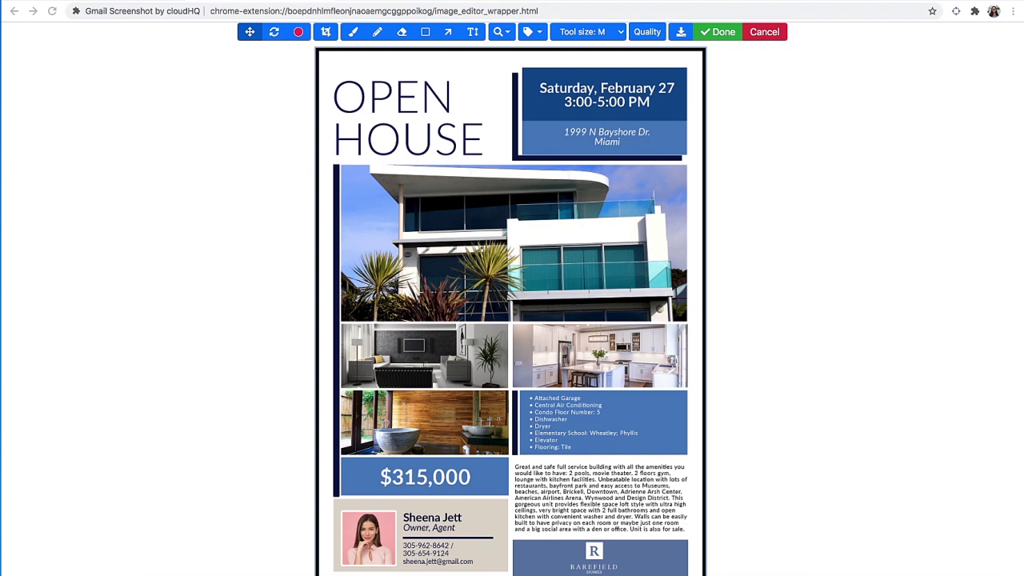
{"action": "left_click", "coordinate": [327, 32]}
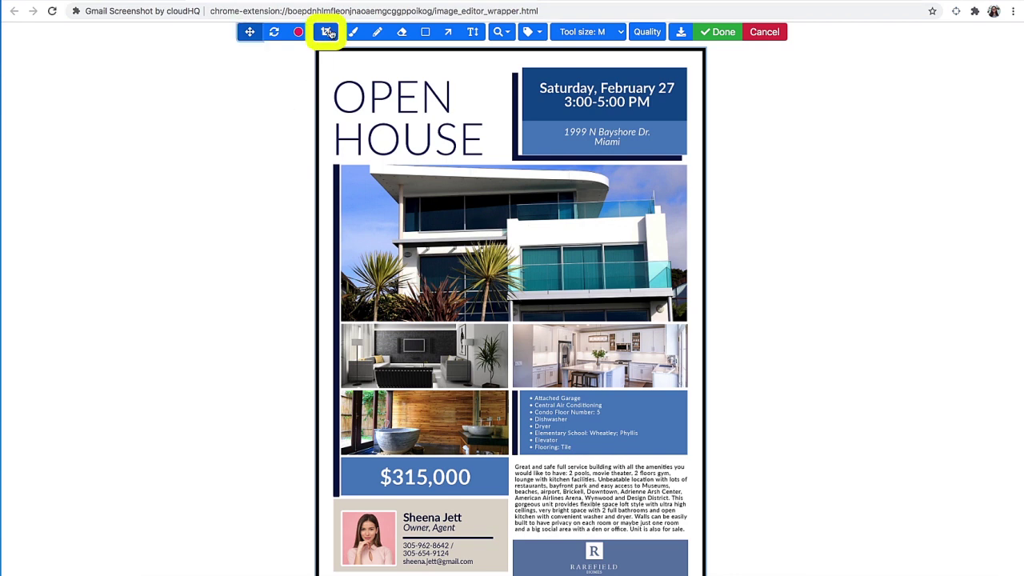
{"action": "left_click_drag", "start_coordinate": [326, 57], "coordinate": [703, 575]}
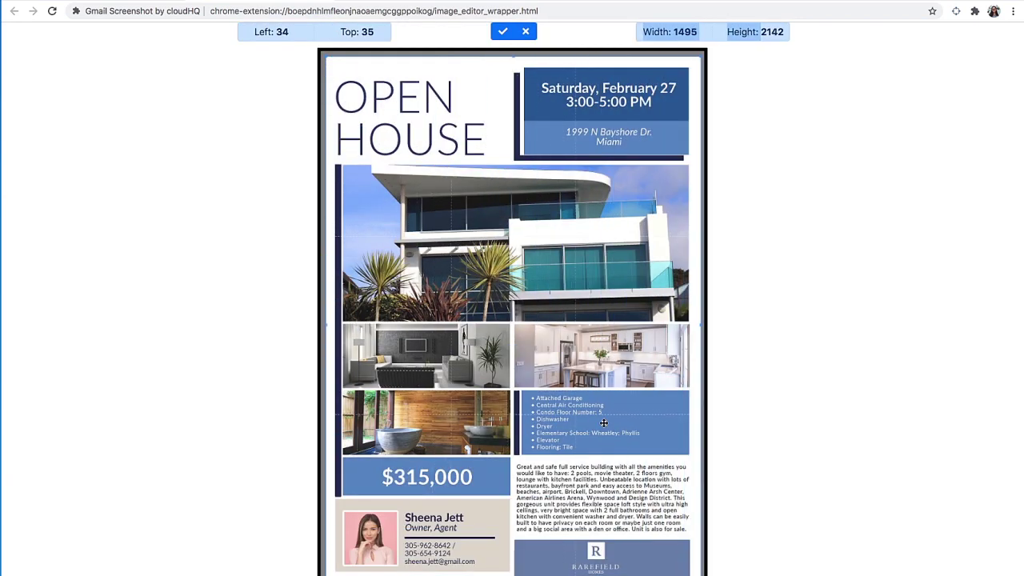
{"action": "left_click", "coordinate": [503, 32]}
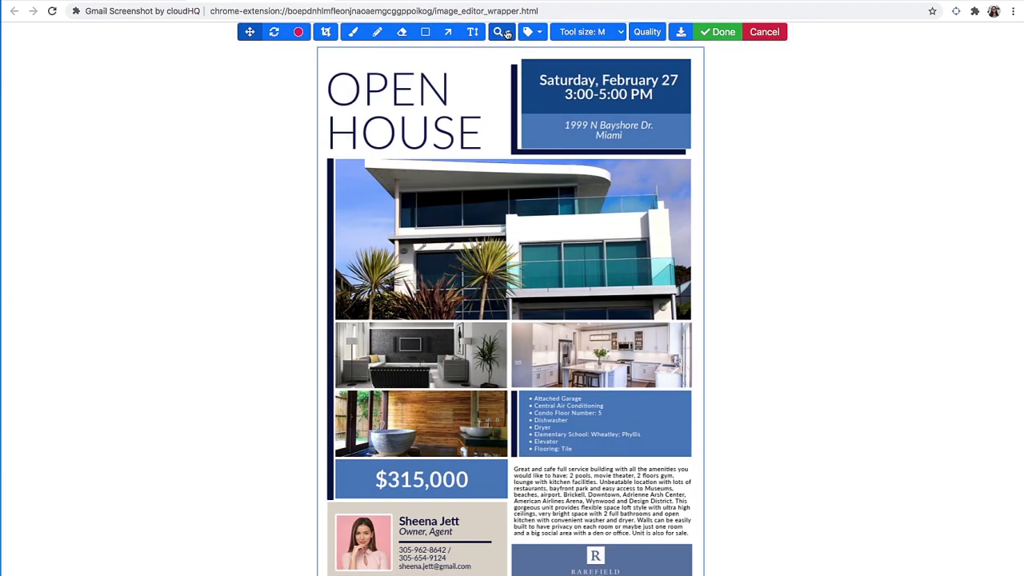
- Set the drawing colour to teal with component values 150 and 163, and brush a swatch over the blue features box
{"action": "left_click", "coordinate": [300, 33]}
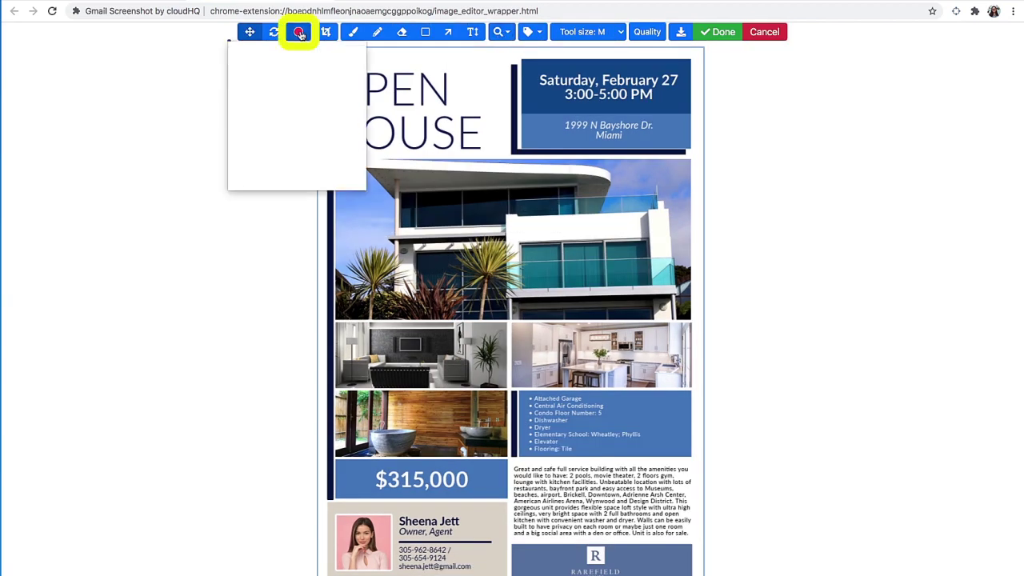
{"action": "left_click", "coordinate": [293, 160]}
{"action": "type", "text": "150"}
{"action": "left_click", "coordinate": [316, 162]}
{"action": "type", "text": "163"}
{"action": "left_click", "coordinate": [349, 33]}
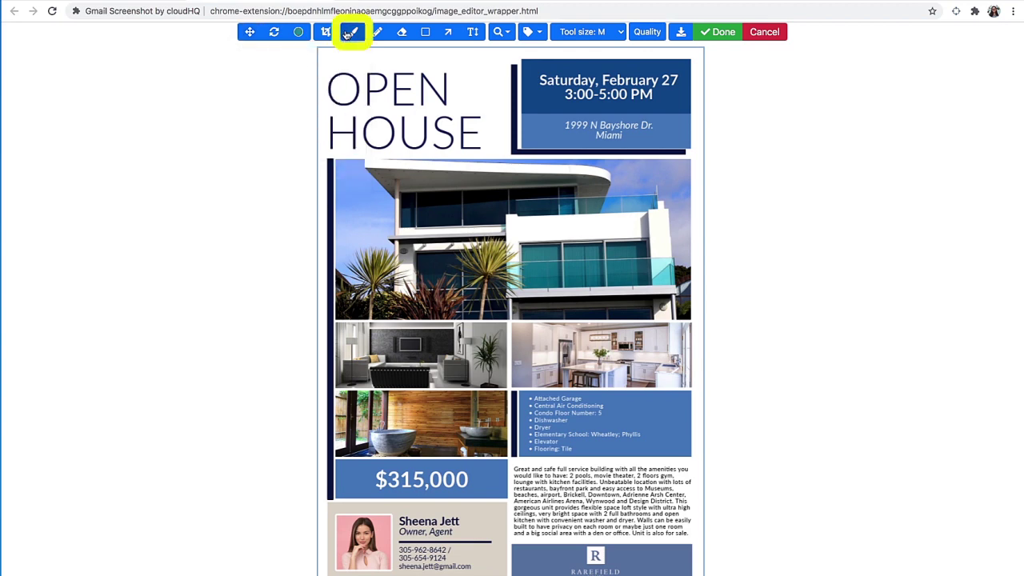
{"action": "left_click_drag", "start_coordinate": [629, 404], "coordinate": [657, 406]}
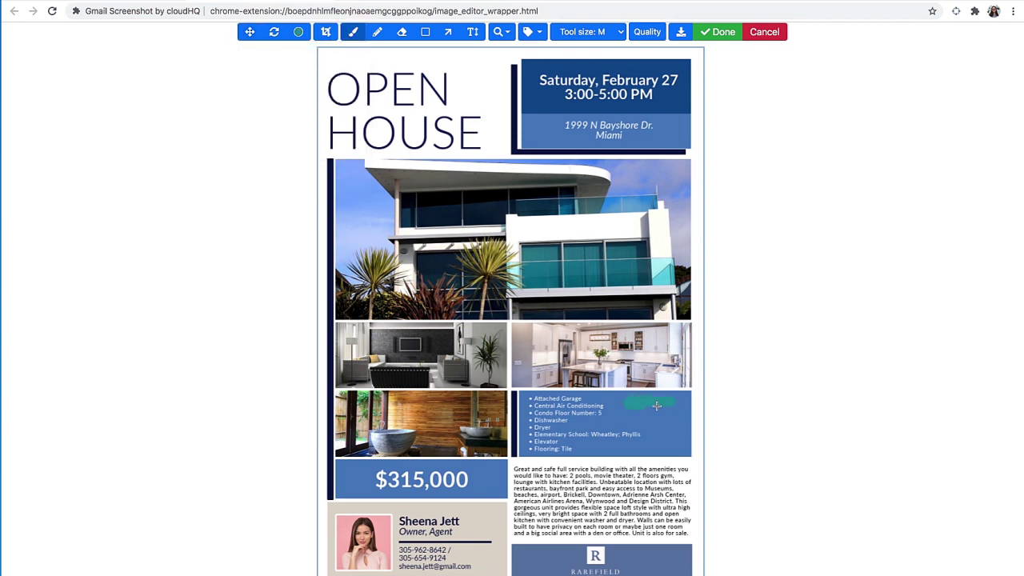
- Add the text note "Use this lighter color instead" beside the teal swatch, outside the flyer's edge
{"action": "left_click", "coordinate": [473, 31]}
{"action": "left_click", "coordinate": [695, 416]}
{"action": "type", "text": "Use this lighter color instead"}
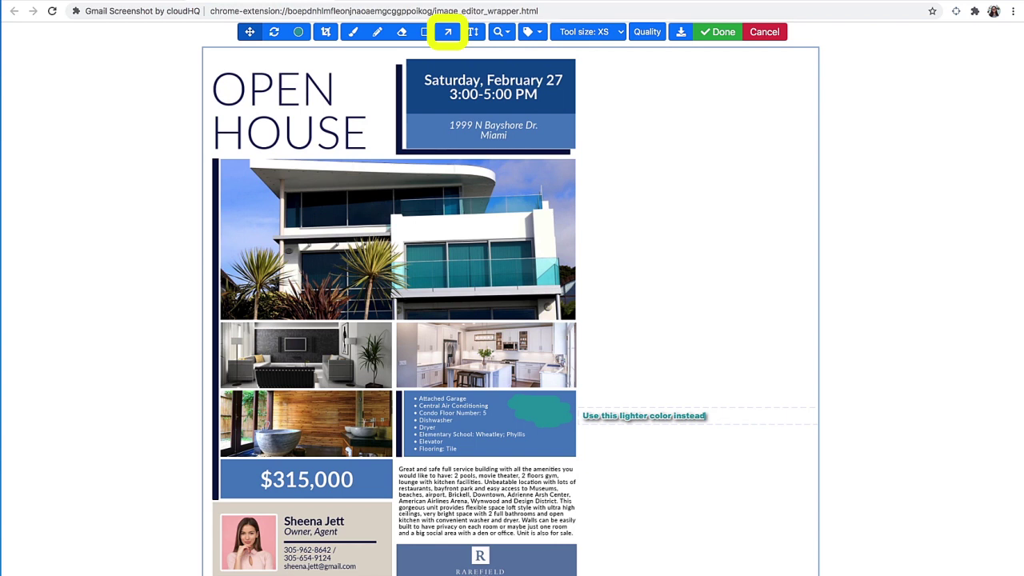
- Draw two dark red arrows to the date box and the main house photo, and add the note "swap these sections" between them
{"action": "left_click", "coordinate": [447, 32]}
{"action": "left_click_drag", "start_coordinate": [684, 155], "coordinate": [590, 102]}
{"action": "left_click_drag", "start_coordinate": [685, 208], "coordinate": [592, 272]}
{"action": "left_click", "coordinate": [690, 184]}
{"action": "type", "text": "swap these sections"}
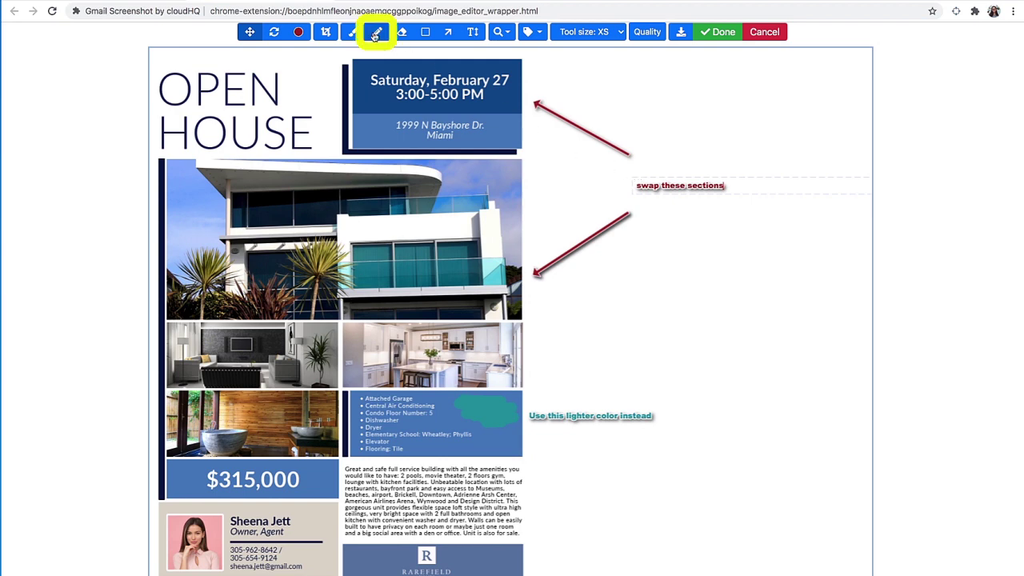
- Circle the OPEN HOUSE title freehand with the pencil and add the note "make one line" inside the circle
{"action": "left_click", "coordinate": [376, 35]}
{"action": "mouse_move", "coordinate": [214, 55]}
{"action": "left_mouse_down"}
{"action": "mouse_move", "coordinate": [310, 137]}
{"action": "mouse_move", "coordinate": [217, 54]}
{"action": "left_mouse_up"}
{"action": "type", "text": "ake one line"}
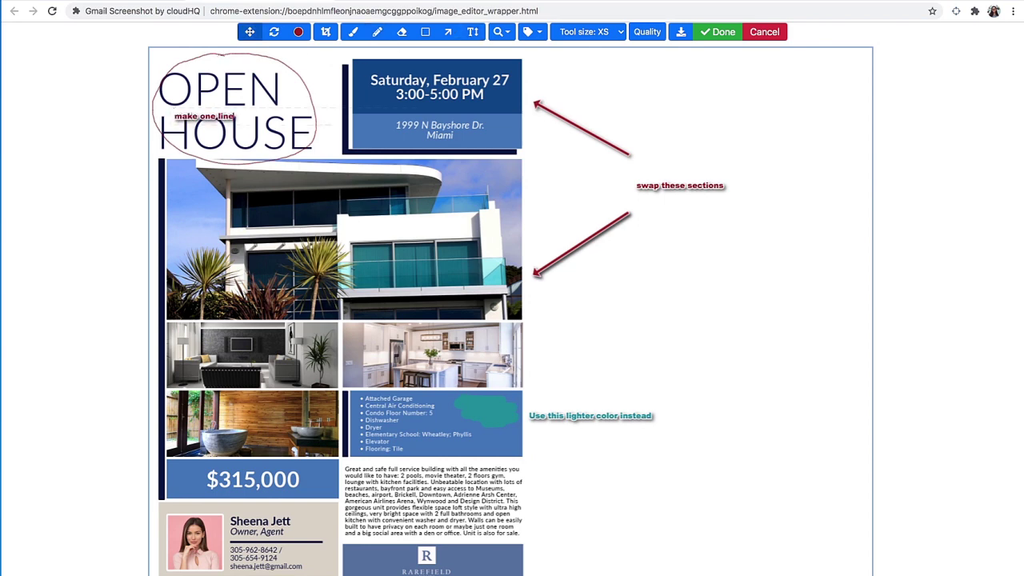
- Draw a rectangle from the lower house photo down around the living room photo and label it "make images more square"
{"action": "left_click", "coordinate": [428, 33]}
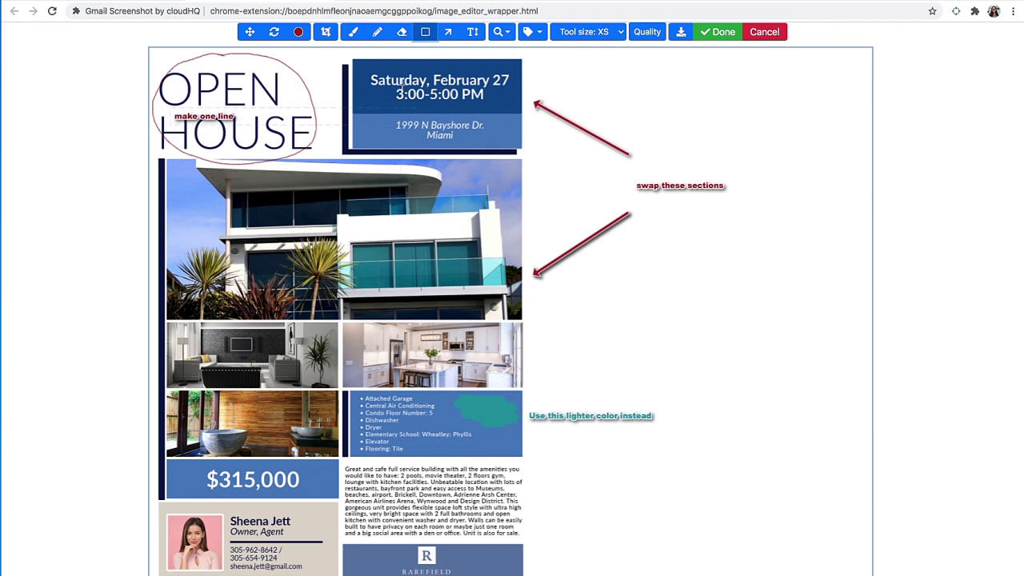
{"action": "left_click_drag", "start_coordinate": [167, 280], "coordinate": [337, 389]}
{"action": "left_click", "coordinate": [472, 32]}
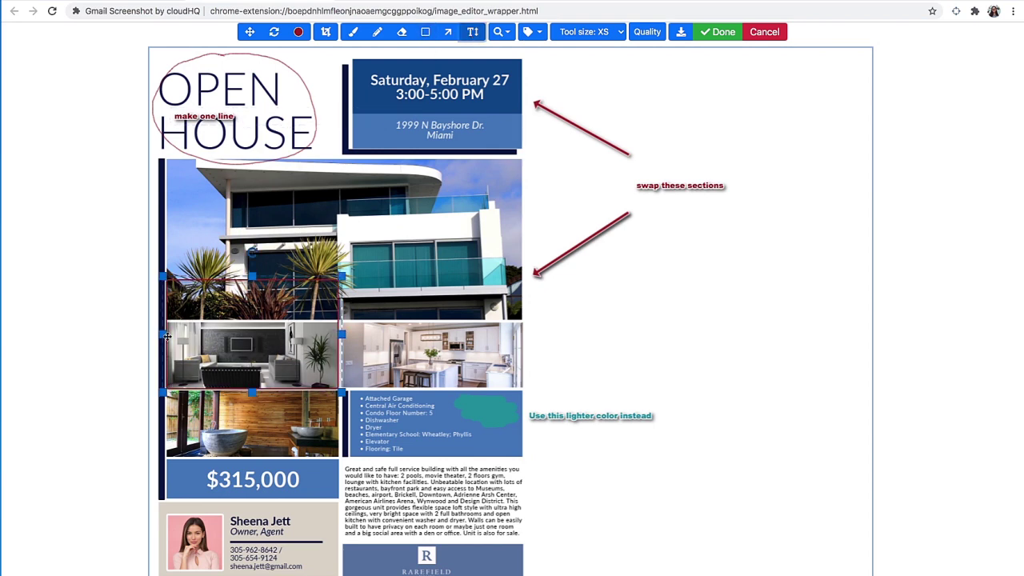
{"action": "left_click", "coordinate": [177, 334]}
{"action": "type", "text": "make images more square"}
- Blur the Rarefield Homes logo at the foot of the flyer and add the note "remove logo" beside it
{"action": "left_click", "coordinate": [402, 32]}
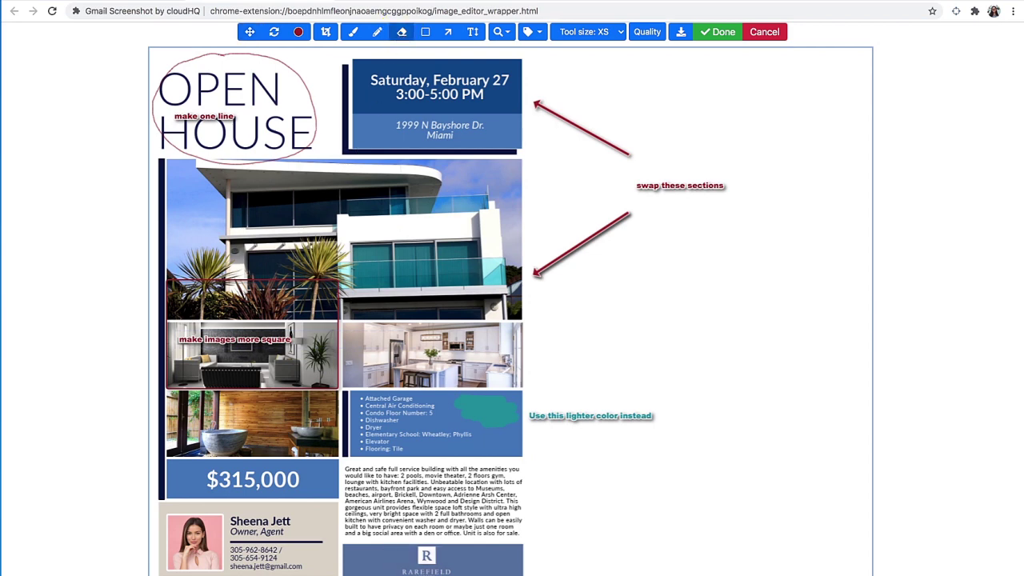
{"action": "left_click", "coordinate": [473, 32]}
{"action": "type", "text": "remove logo"}
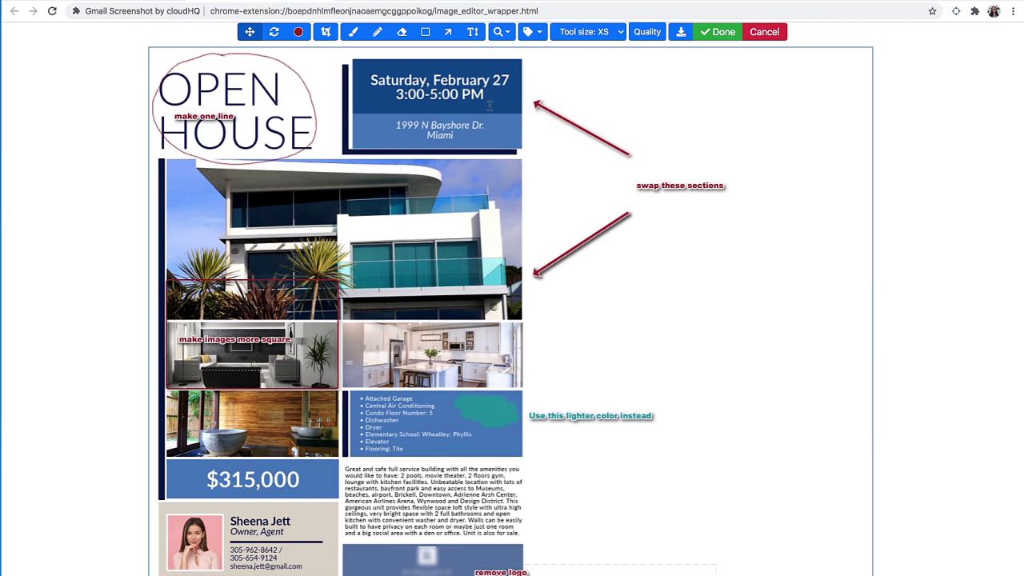
- Add a square magnifier to the flyer and move it onto the main house photo
{"action": "left_click", "coordinate": [507, 32]}
{"action": "left_click", "coordinate": [507, 70]}
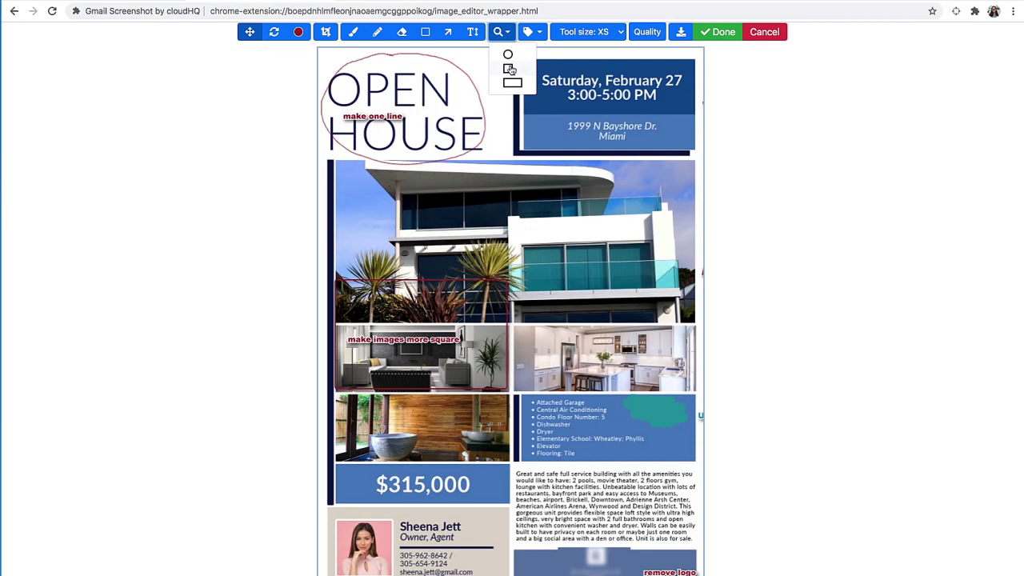
{"action": "left_click", "coordinate": [515, 132]}
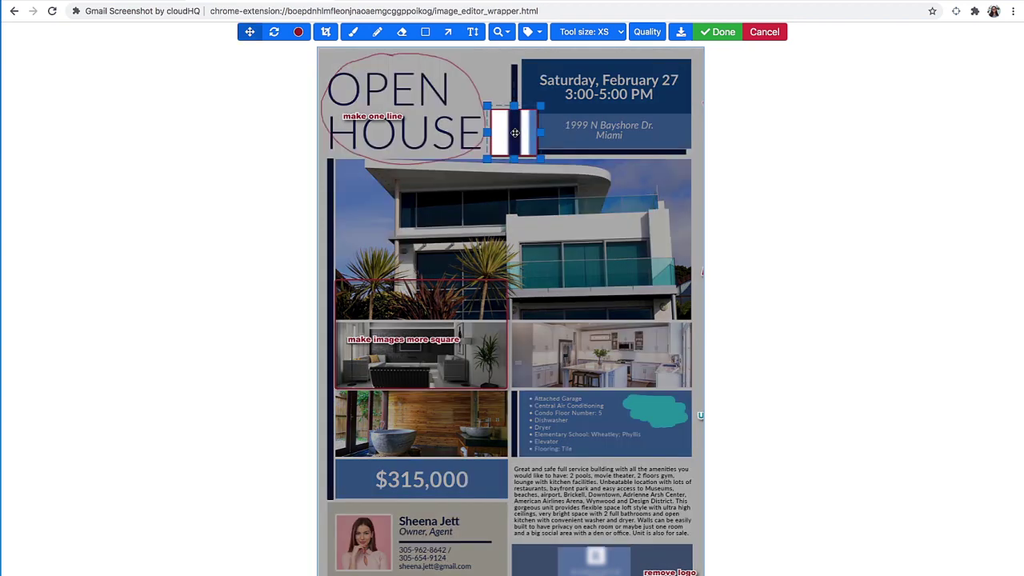
{"action": "left_click_drag", "start_coordinate": [518, 135], "coordinate": [562, 185]}
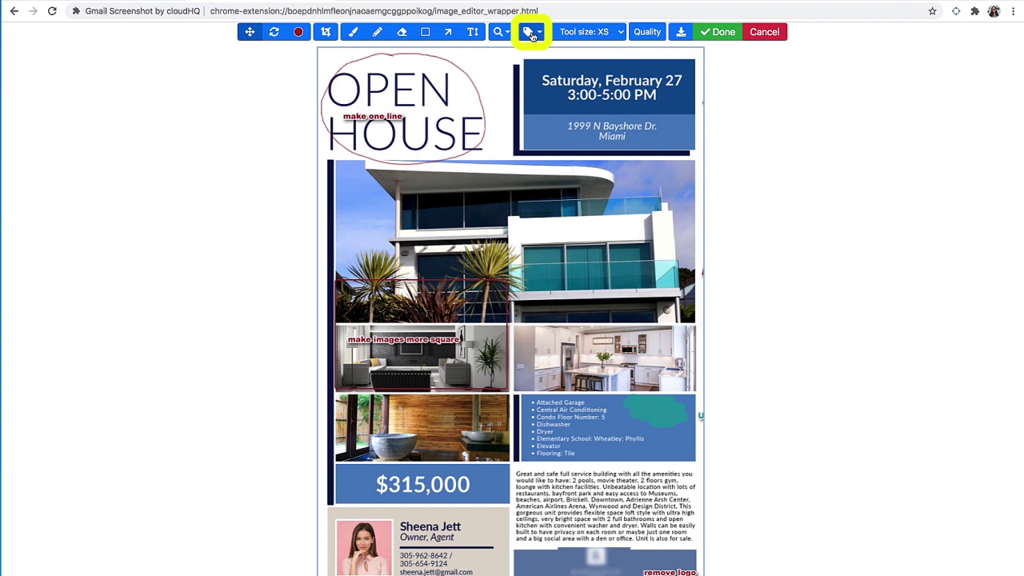
- Place a pink heart tag on the agent's contact details block
{"action": "left_click", "coordinate": [532, 32]}
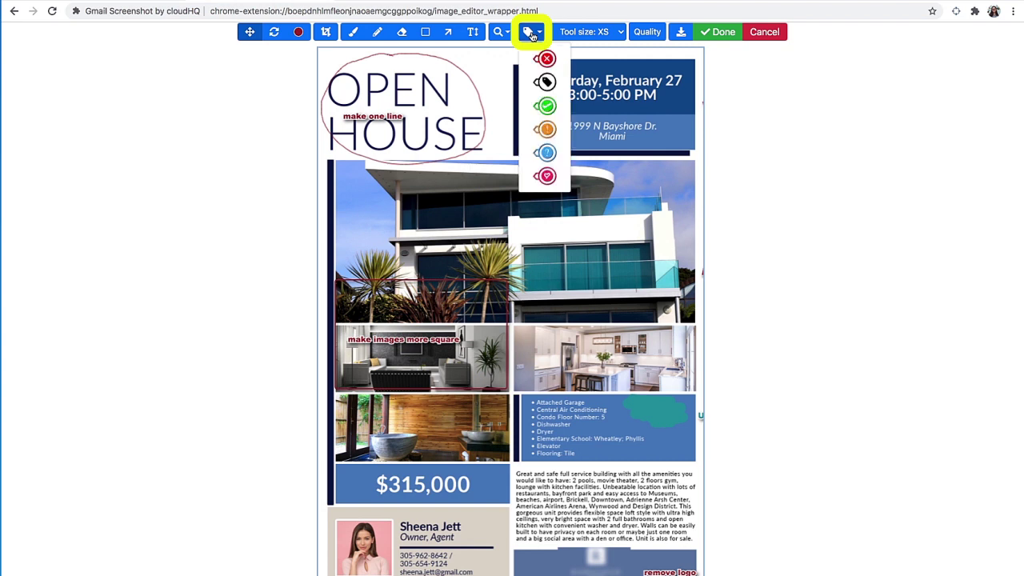
{"action": "left_click", "coordinate": [547, 177]}
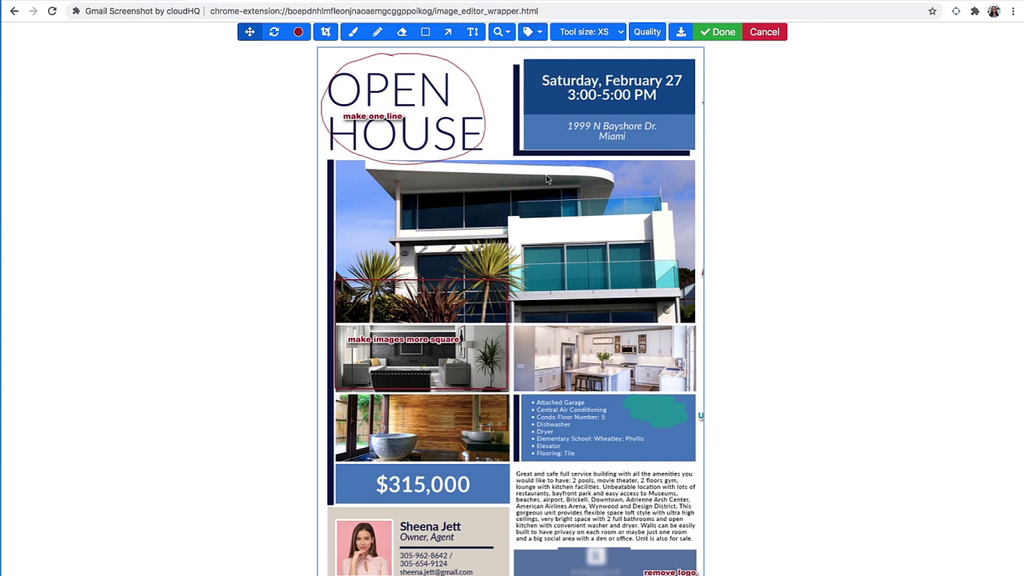
{"action": "left_click", "coordinate": [401, 525]}
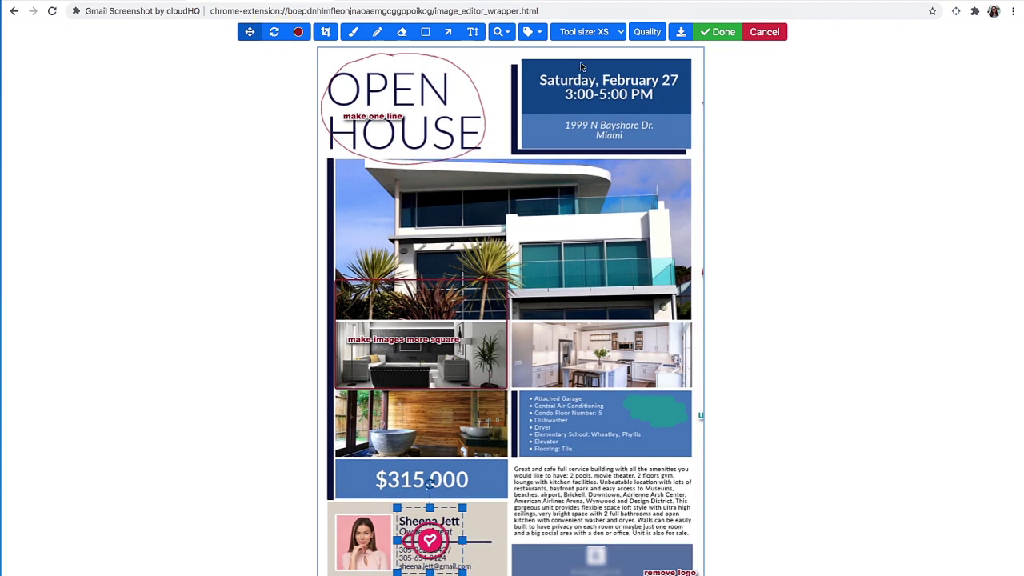
- Review the available tool sizes and the image quality settings, leaving them unapplied
{"action": "left_click", "coordinate": [596, 33]}
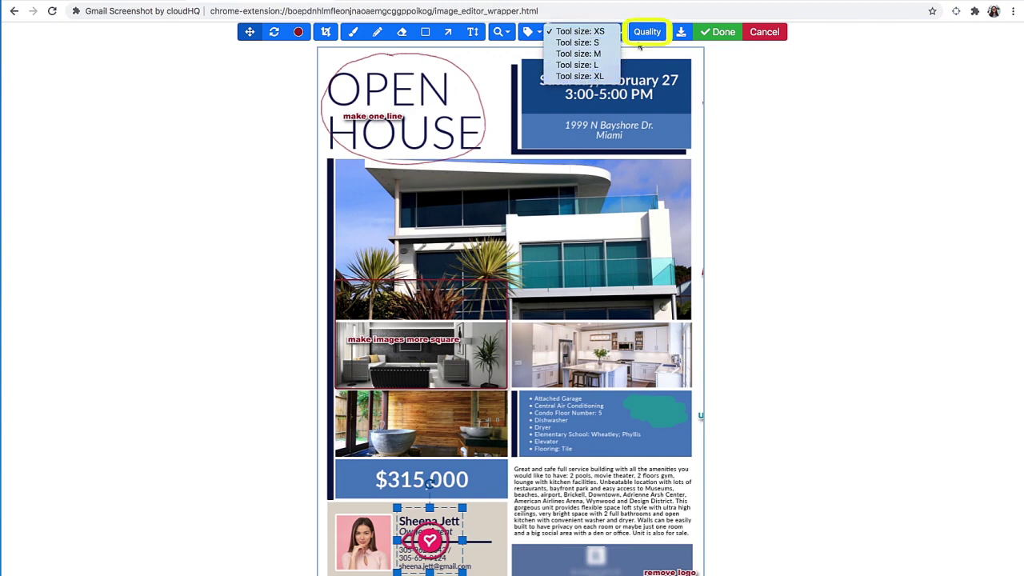
{"action": "left_click", "coordinate": [646, 33]}
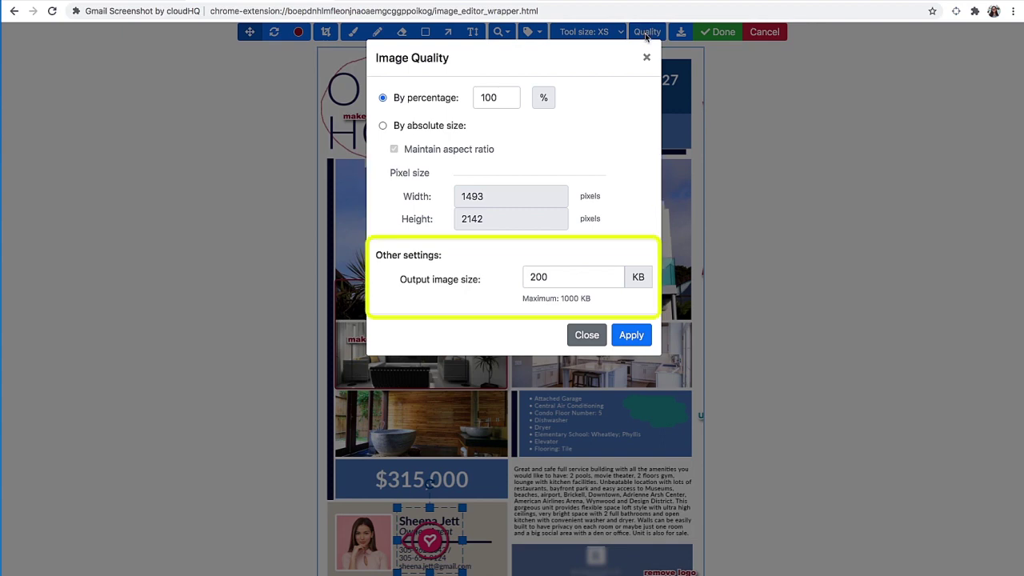
{"action": "left_click", "coordinate": [646, 57]}
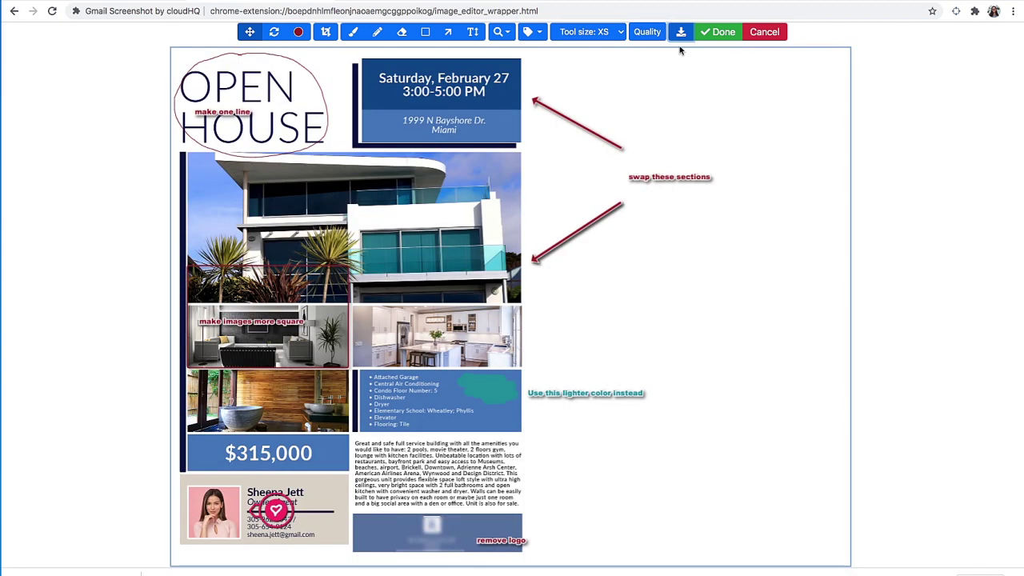
- Finish editing the annotated flyer and copy its shareable link to the clipboard
{"action": "left_click", "coordinate": [721, 32]}
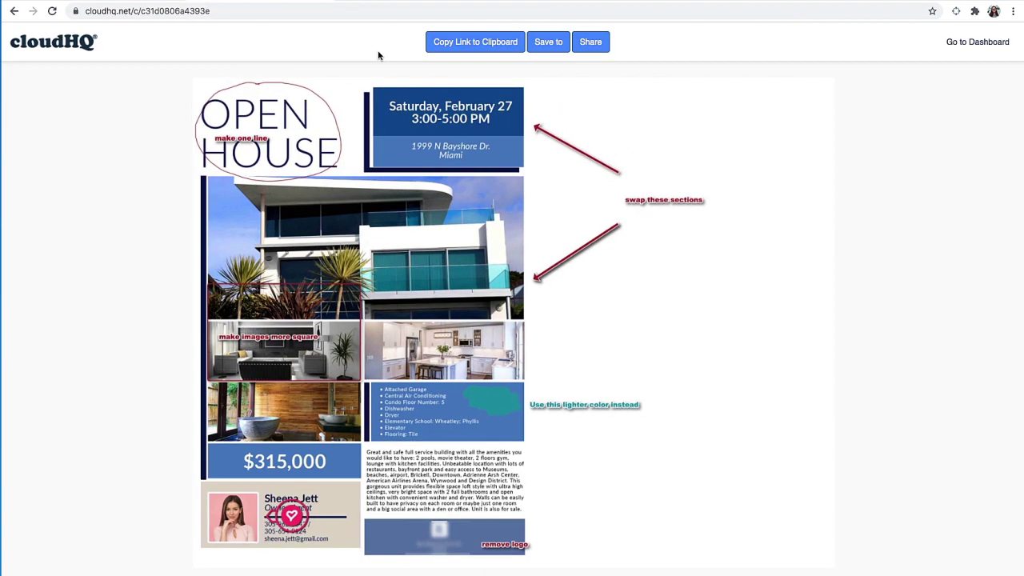
{"action": "left_click", "coordinate": [461, 46]}
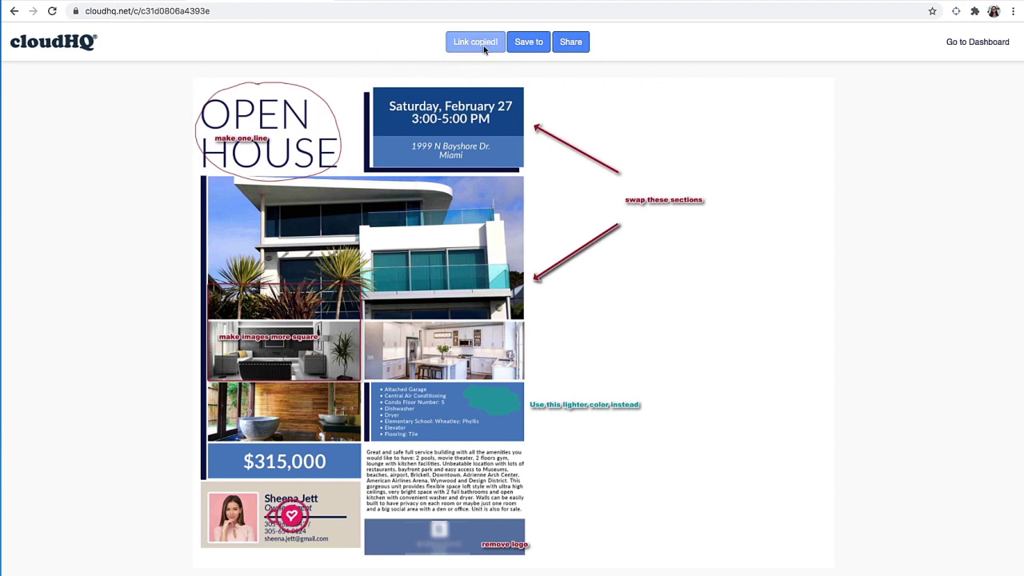
{"action": "left_click", "coordinate": [529, 45]}
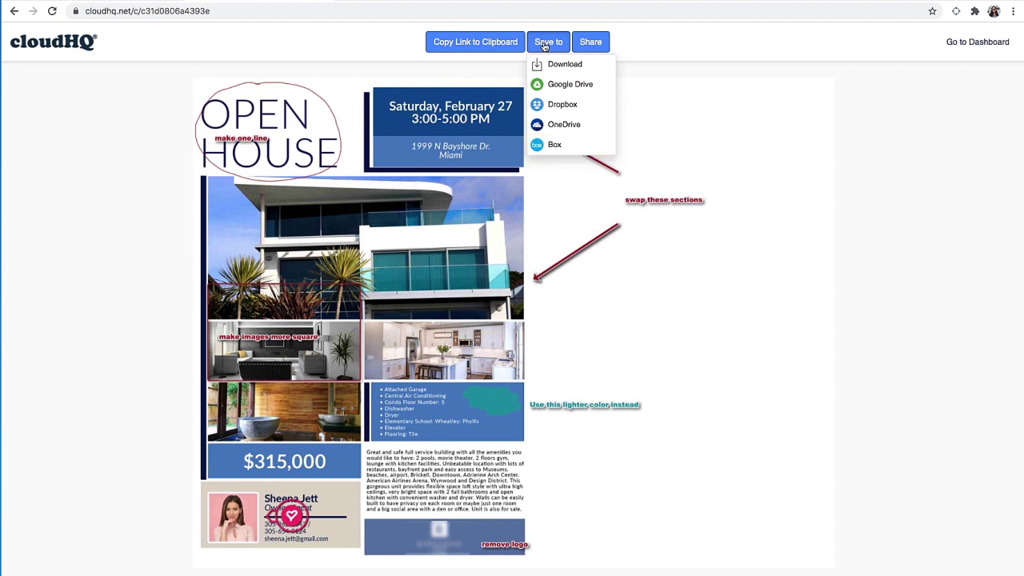
{"action": "left_click", "coordinate": [588, 44]}
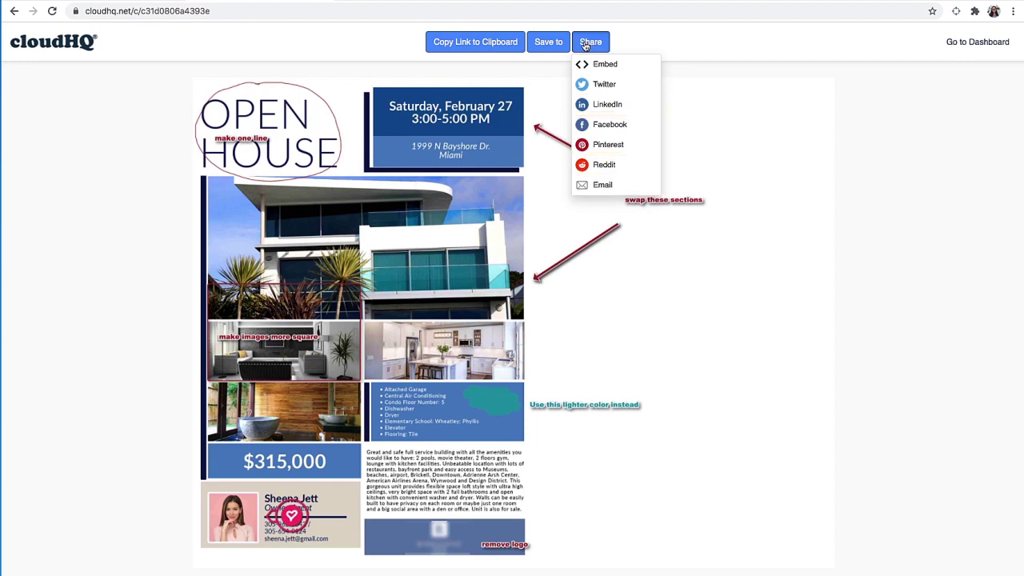
{"action": "left_click", "coordinate": [493, 45]}
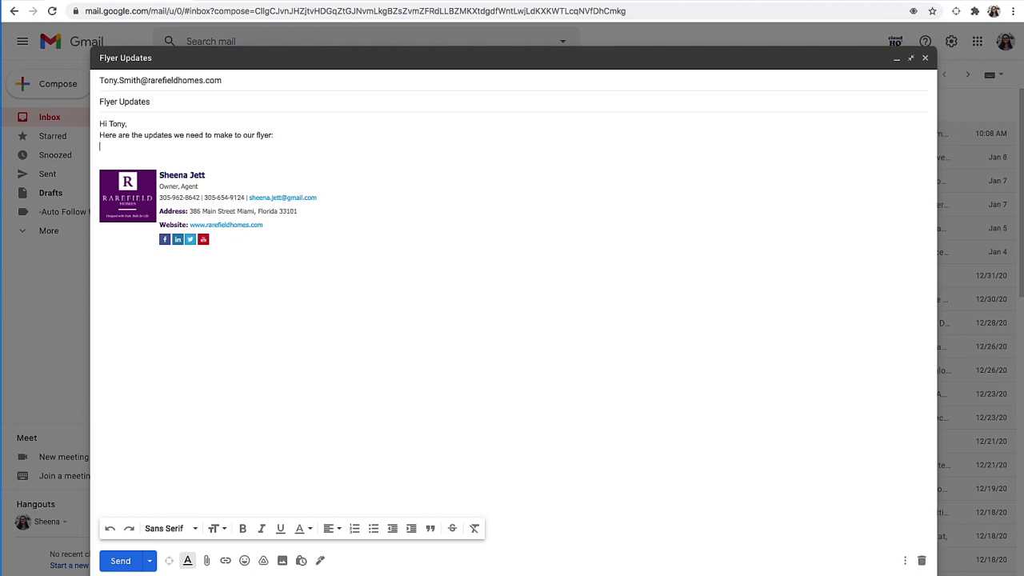
- Paste the flyer link into the "Flyer Updates" draft in Gmail, add "Let me know if you have any questions, thanks!" and send it
{"action": "key", "text": "ctrl+v"}
{"action": "type", "text": "Let me know if you have any questions, thanks!"}
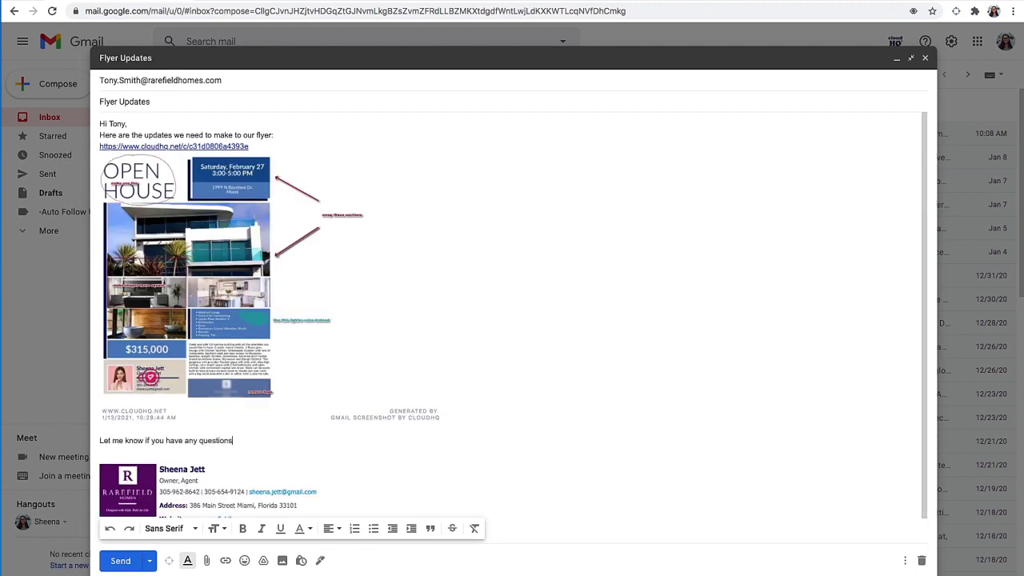
{"action": "left_click", "coordinate": [120, 560]}
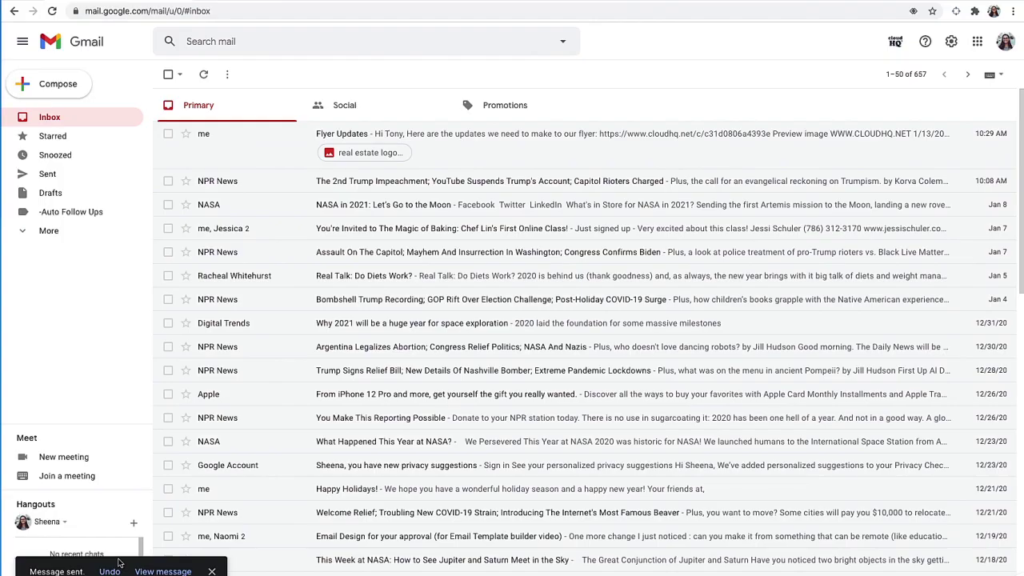